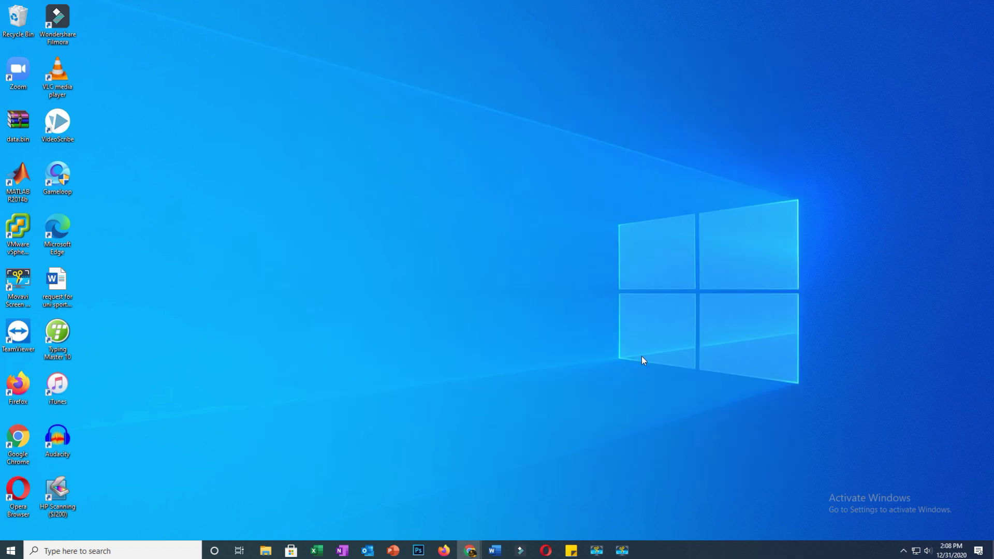
Create 'New Microsoft PowerPoint Presentation.pptx' on the desktop, open it, and show its File page
{"action": "right_click", "coordinate": [456, 239]}
{"action": "mouse_move", "coordinate": [512, 337]}
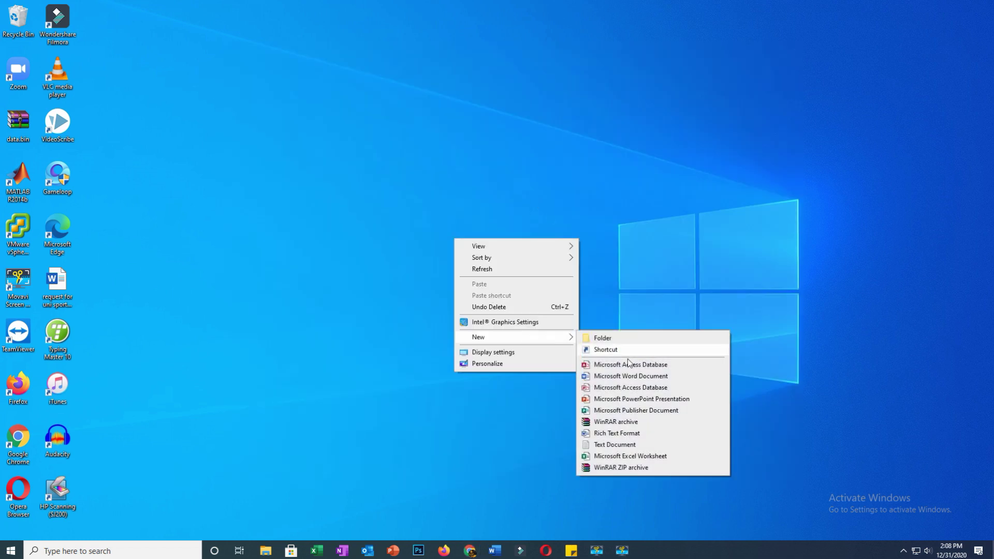
{"action": "left_click", "coordinate": [644, 403]}
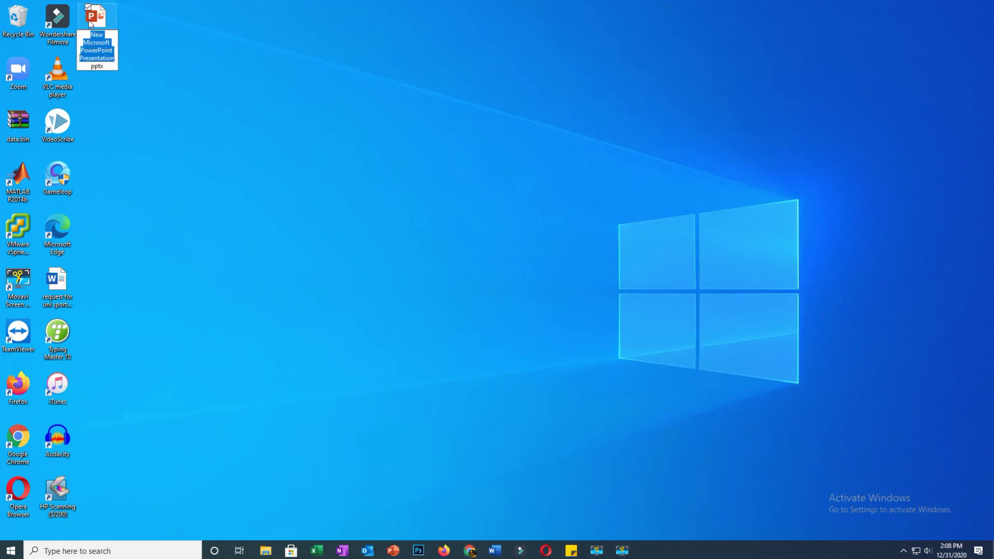
{"action": "mouse_move", "coordinate": [96, 21]}
{"action": "left_mouse_down"}
{"action": "mouse_move", "coordinate": [486, 257]}
{"action": "mouse_move", "coordinate": [430, 250]}
{"action": "left_mouse_up"}
{"action": "key", "text": "Return"}
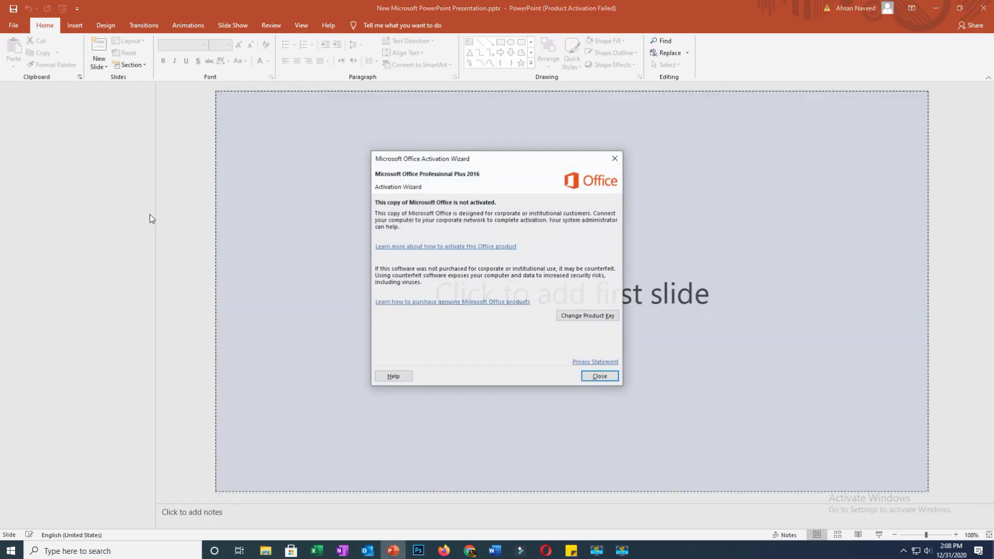
{"action": "left_click", "coordinate": [616, 159]}
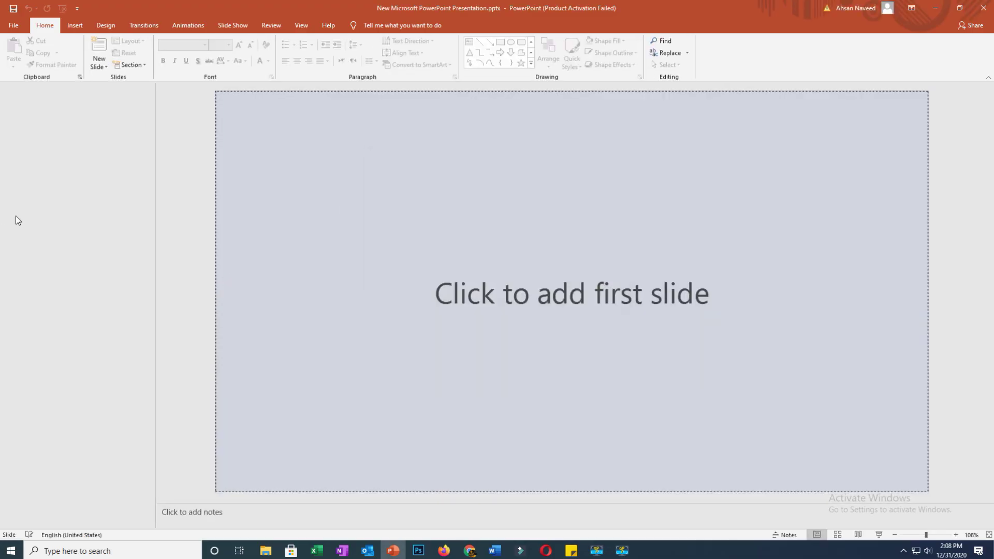
{"action": "left_click", "coordinate": [13, 25]}
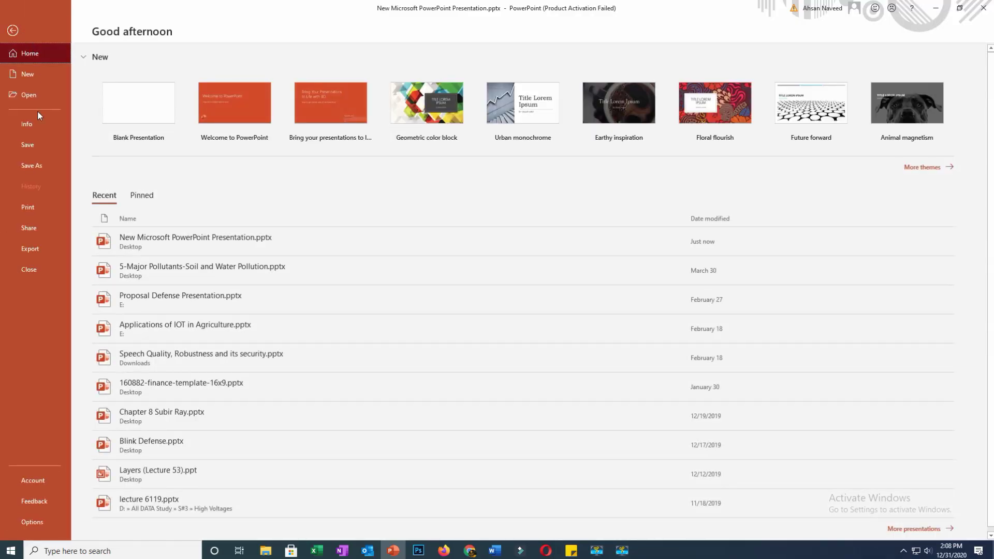
In PowerPoint Options > Language, choose Urdu from the Office.com display languages and install it
{"action": "left_click", "coordinate": [42, 522]}
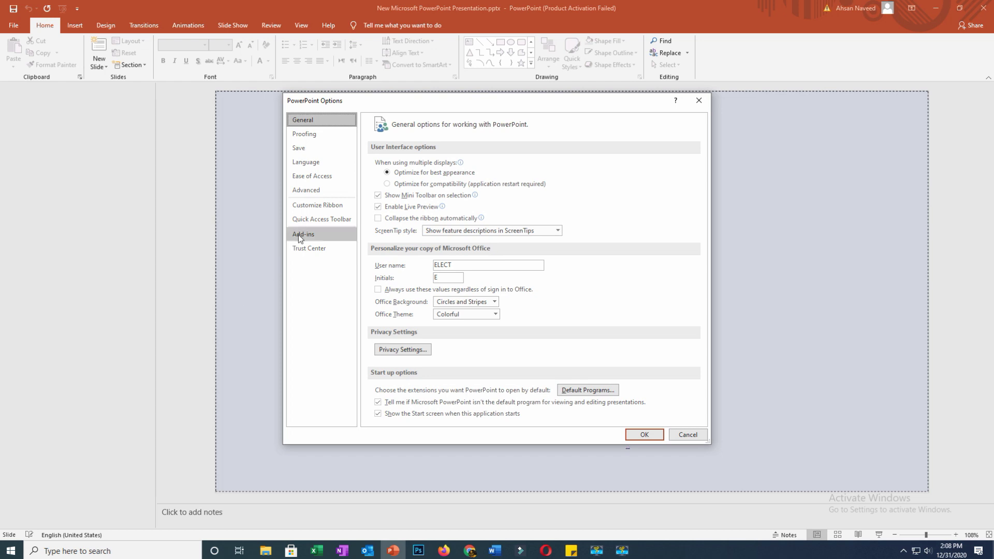
{"action": "left_click", "coordinate": [300, 163]}
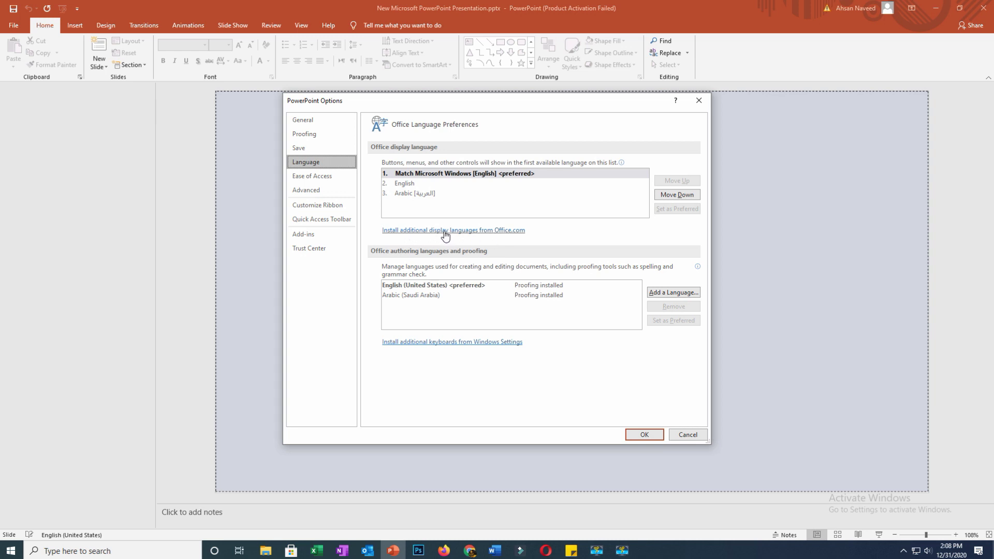
{"action": "left_click", "coordinate": [445, 231]}
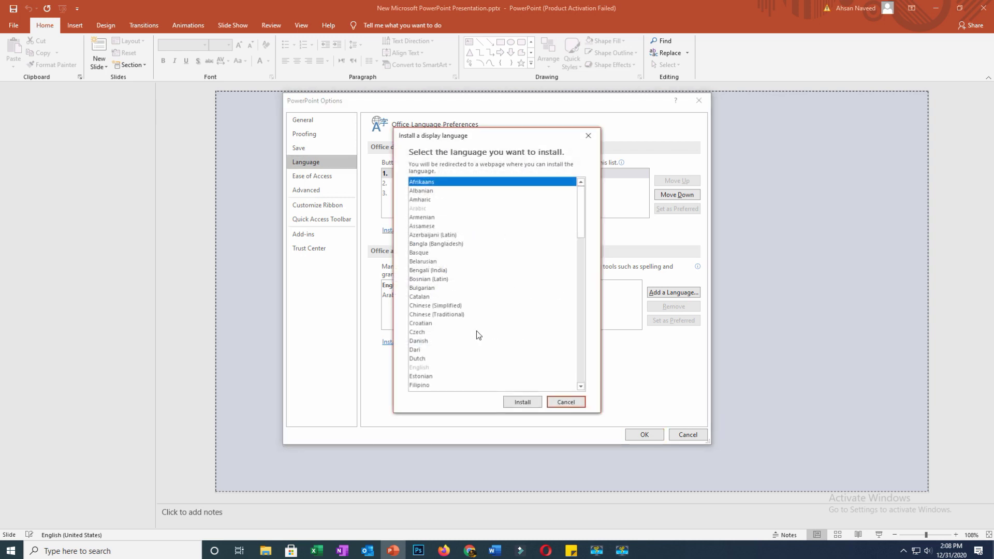
{"action": "scroll", "coordinate": [455, 284], "scroll_direction": "down", "scroll_amount": 6}
{"action": "scroll", "coordinate": [455, 284], "scroll_direction": "down", "scroll_amount": 6}
{"action": "scroll", "coordinate": [456, 284], "scroll_direction": "down", "scroll_amount": 6}
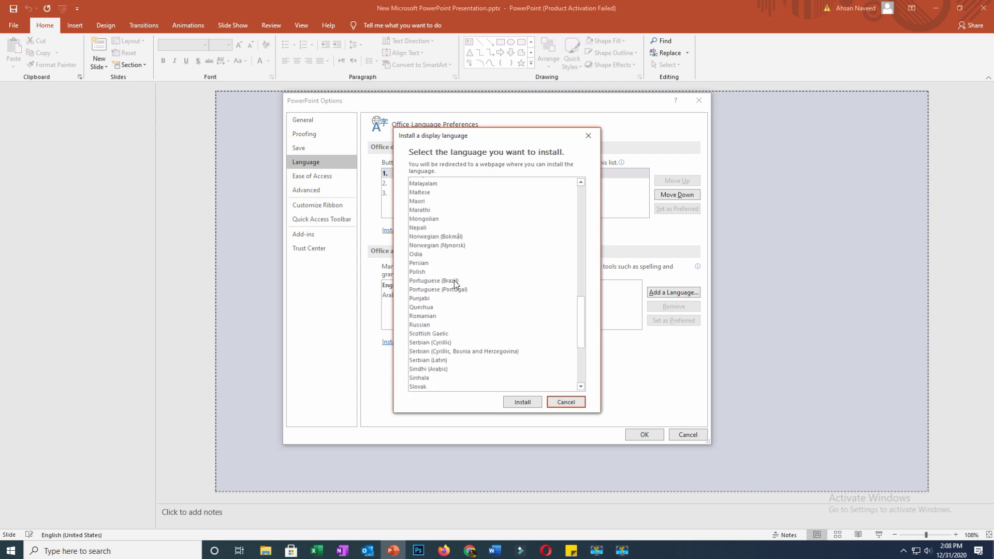
{"action": "scroll", "coordinate": [463, 310], "scroll_direction": "down", "scroll_amount": 5}
{"action": "scroll", "coordinate": [468, 331], "scroll_direction": "down", "scroll_amount": 2}
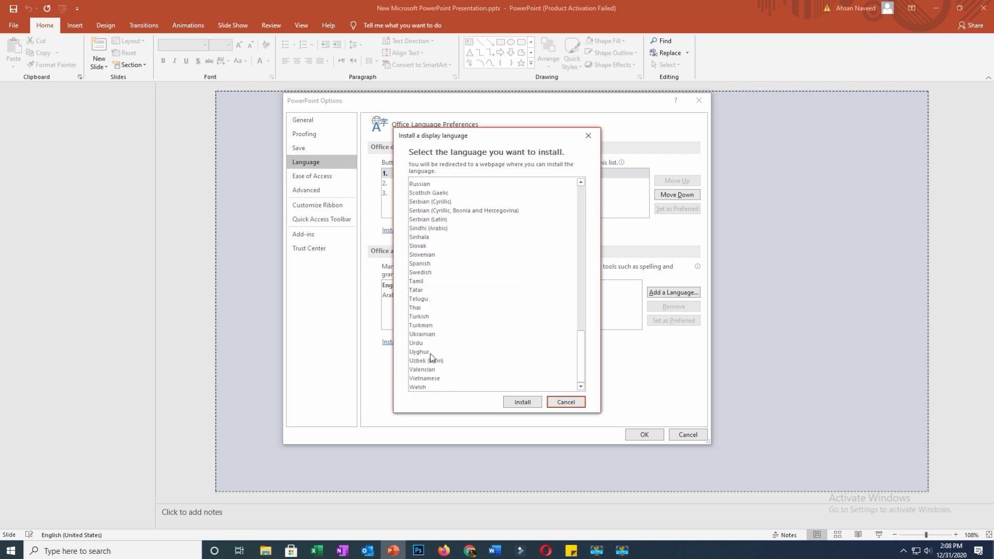
{"action": "left_click", "coordinate": [417, 344]}
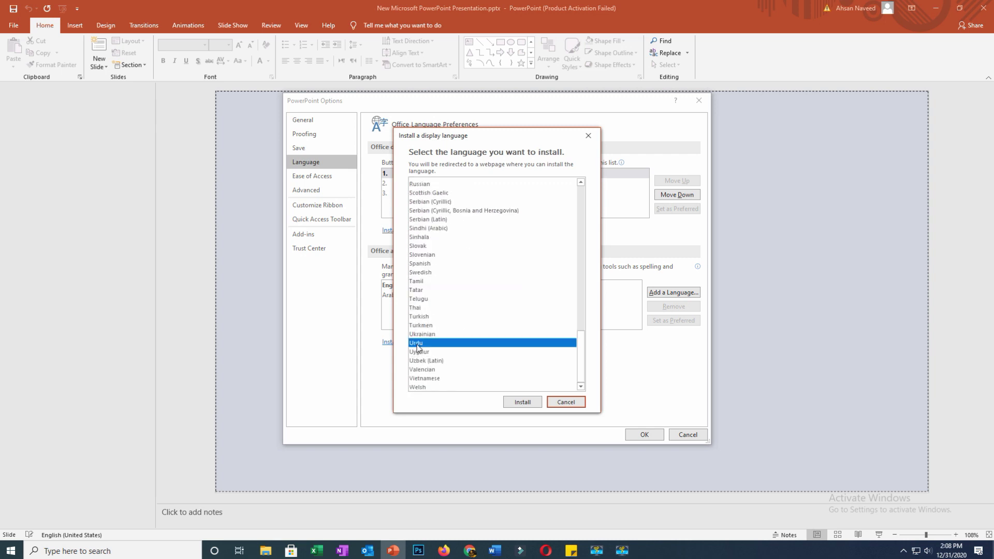
{"action": "left_click", "coordinate": [522, 404]}
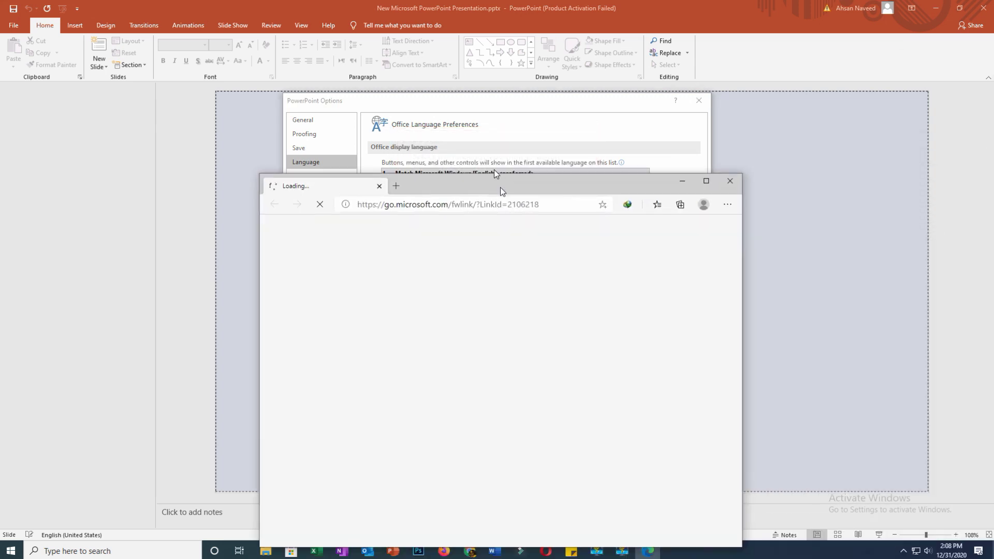
Maximize Edge, download the Urdu language pack OfficeSetup_2.exe, and run the installer
{"action": "left_click", "coordinate": [699, 126]}
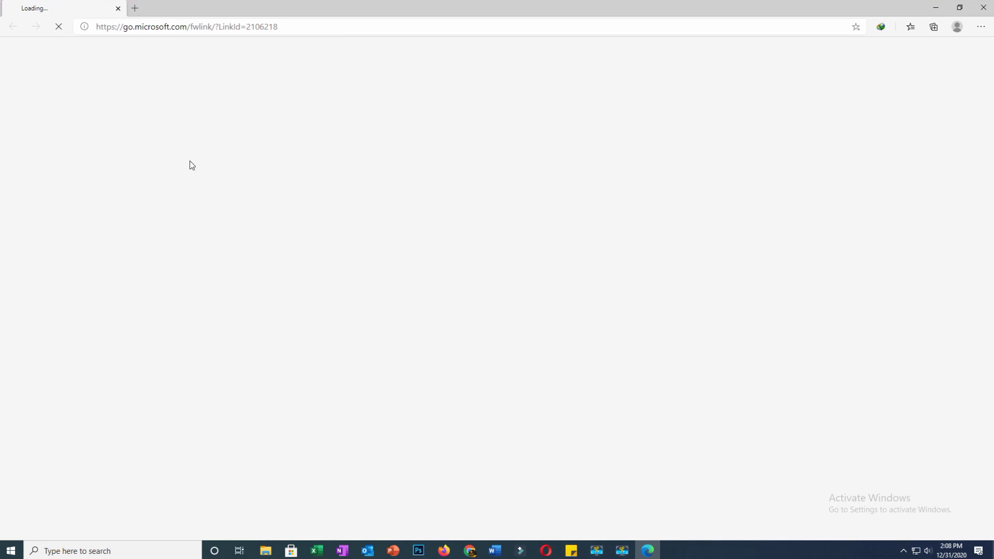
{"action": "scroll", "coordinate": [342, 238], "scroll_direction": "down", "scroll_amount": 2}
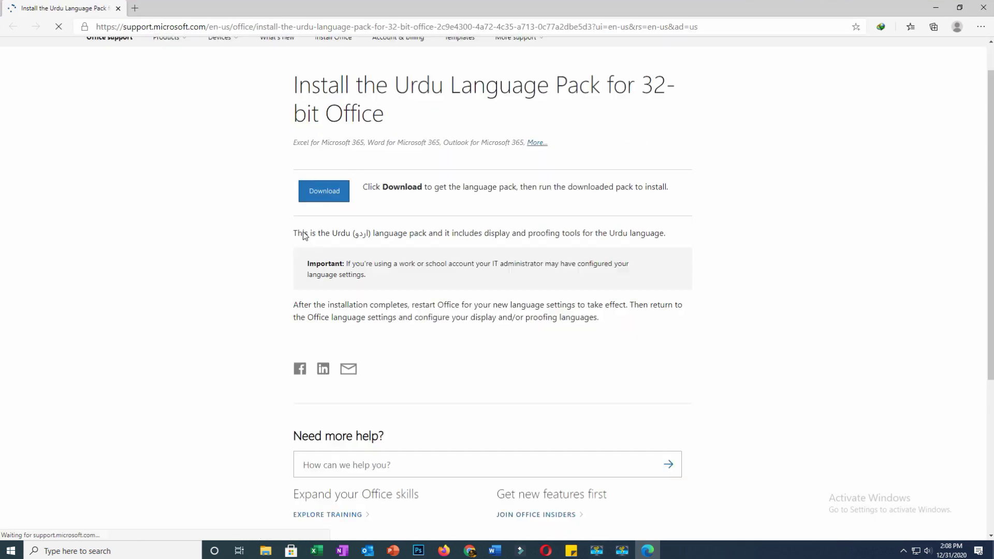
{"action": "scroll", "coordinate": [326, 246], "scroll_direction": "up", "scroll_amount": 2}
{"action": "left_click", "coordinate": [320, 229]}
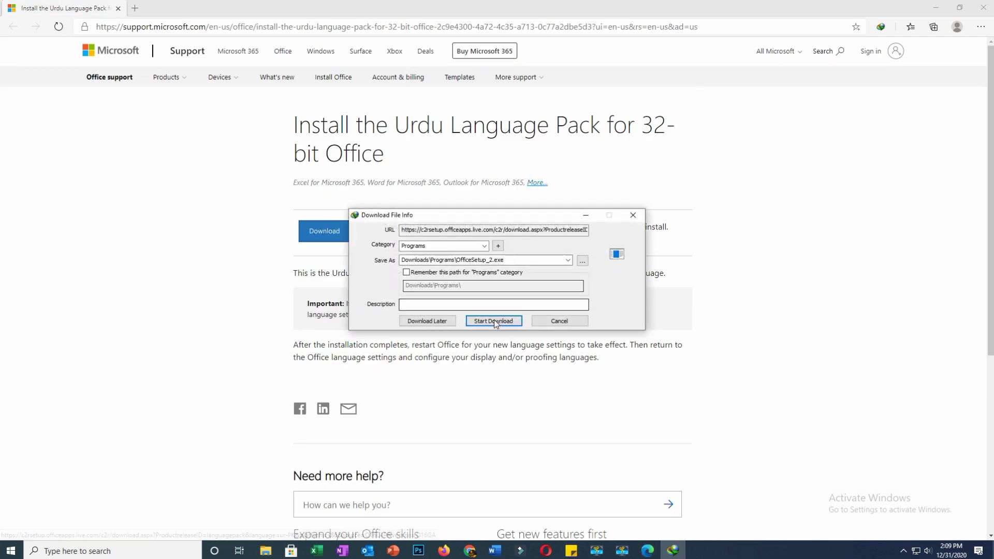
{"action": "left_click", "coordinate": [490, 321]}
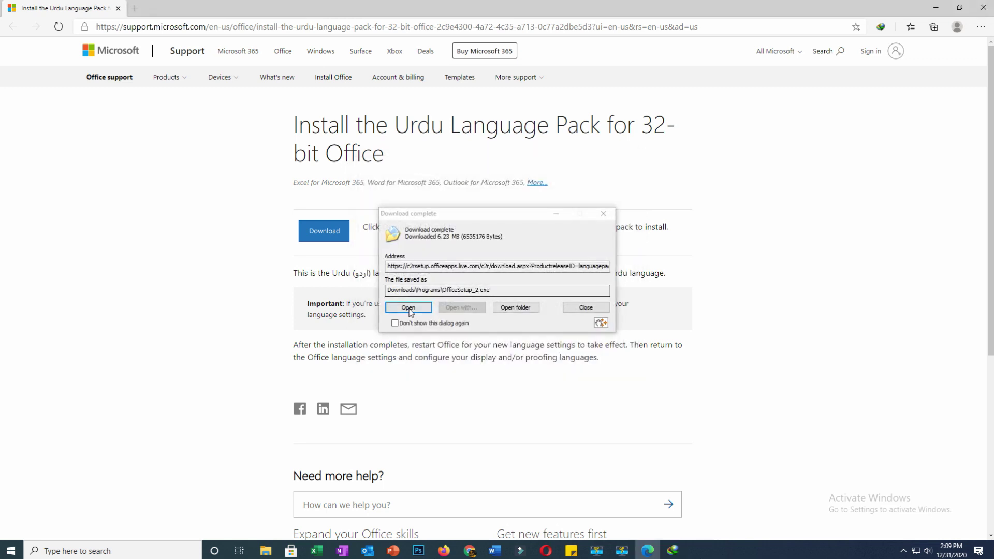
{"action": "left_click", "coordinate": [409, 309]}
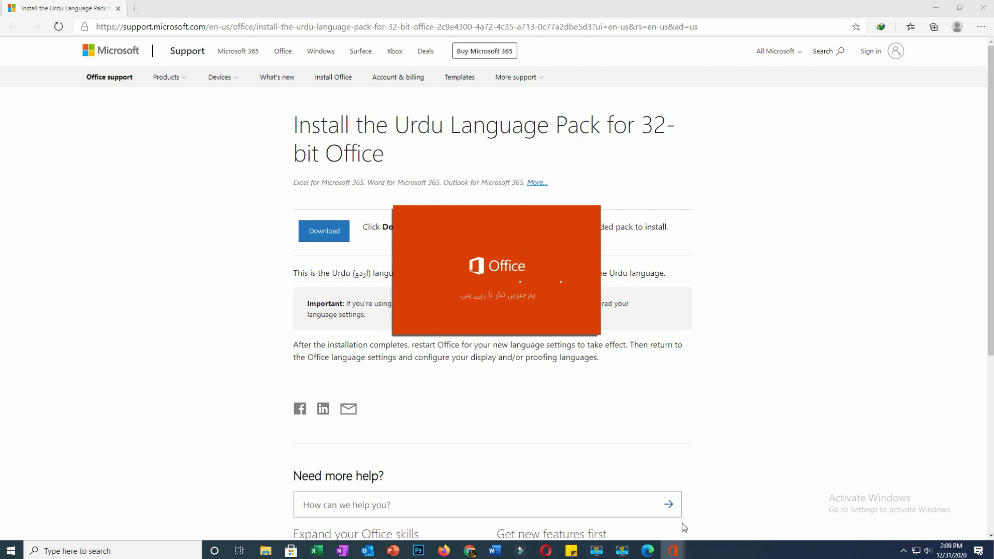
Let the Urdu language pack installation finish, then close its completion window
{"action": "left_click", "coordinate": [931, 8]}
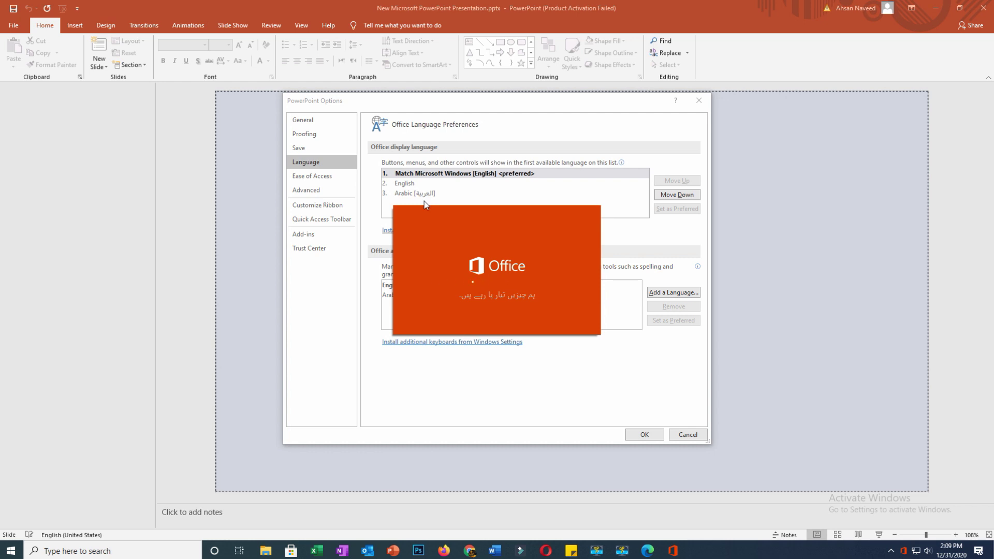
{"action": "left_click", "coordinate": [596, 551]}
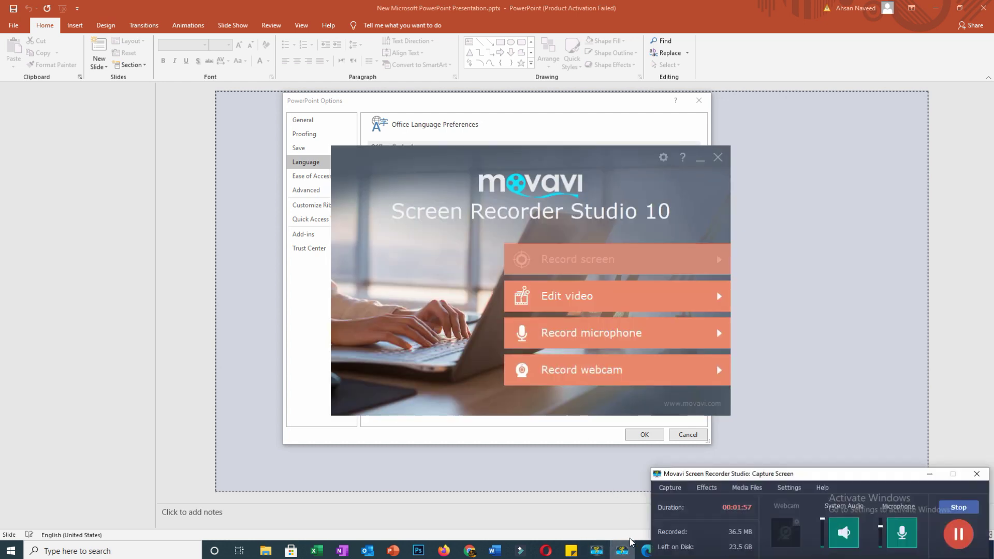
{"action": "left_click", "coordinate": [622, 551]}
{"action": "left_click", "coordinate": [958, 534]}
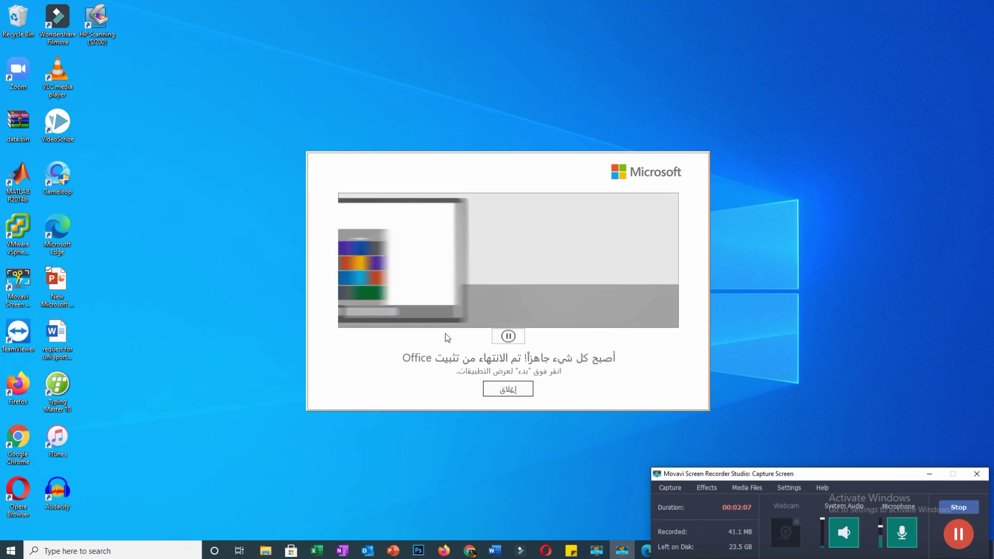
{"action": "left_click", "coordinate": [500, 389]}
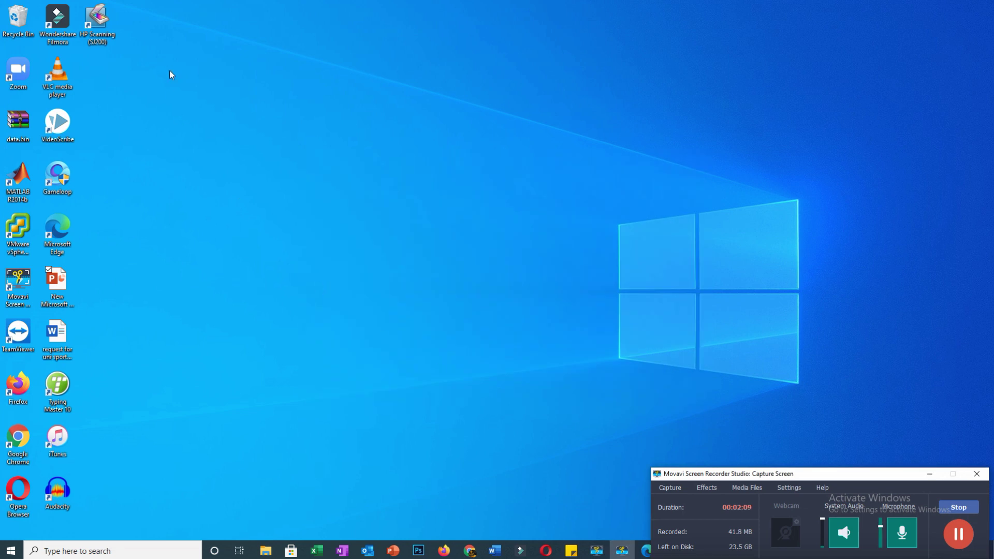
Refresh the desktop, reopen the presentation, and go to the Language page of PowerPoint Options
{"action": "right_click", "coordinate": [262, 196]}
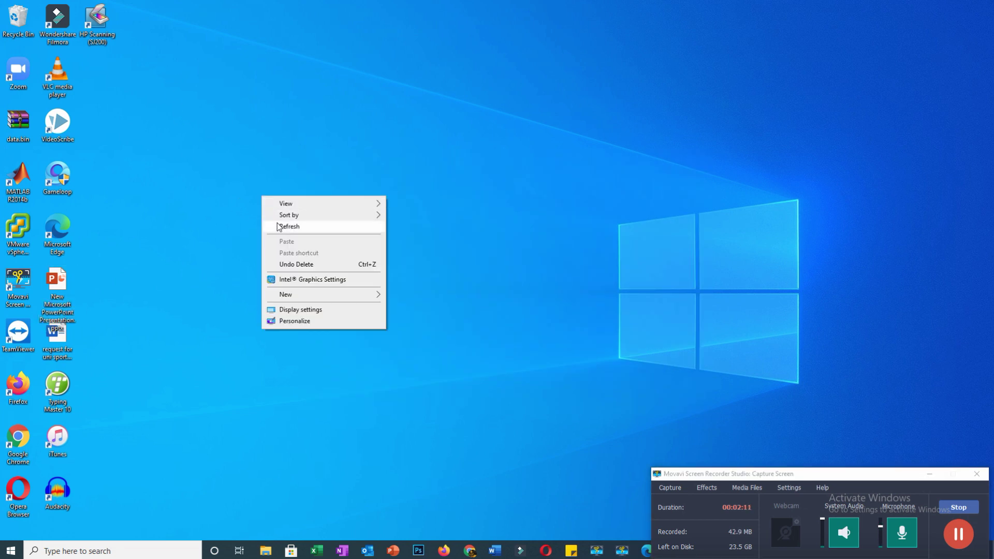
{"action": "left_click", "coordinate": [277, 224]}
{"action": "double_click", "coordinate": [62, 285]}
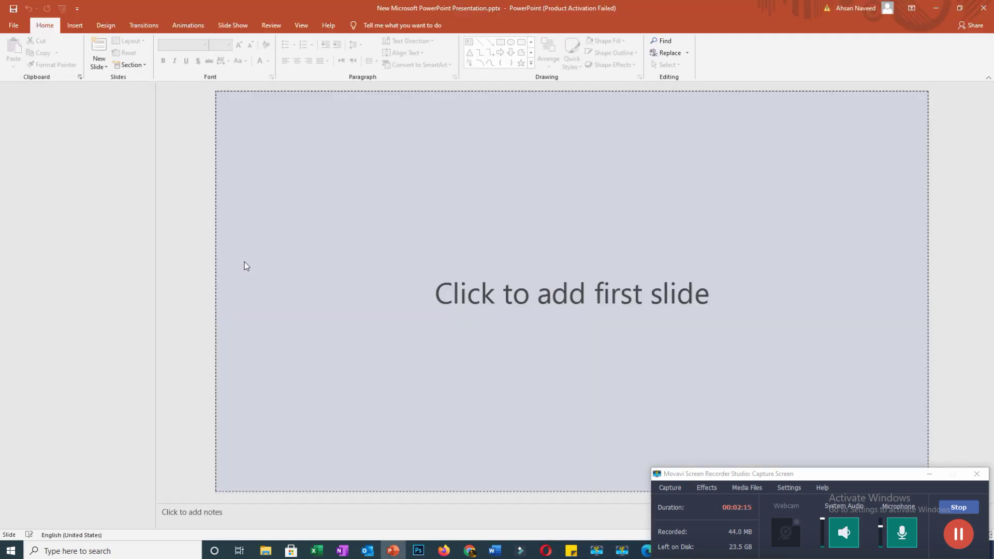
{"action": "left_click", "coordinate": [596, 376]}
{"action": "left_click", "coordinate": [13, 25]}
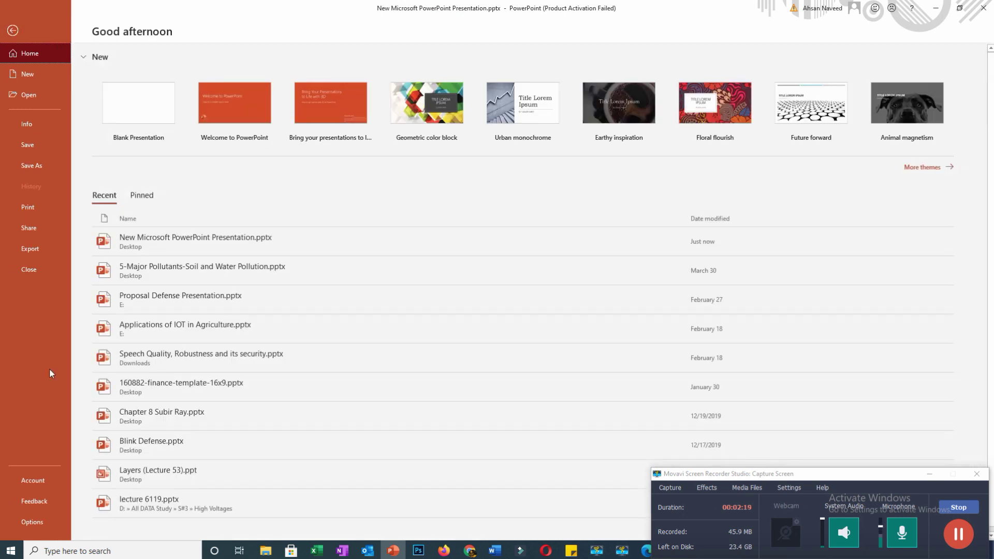
{"action": "left_click", "coordinate": [32, 522]}
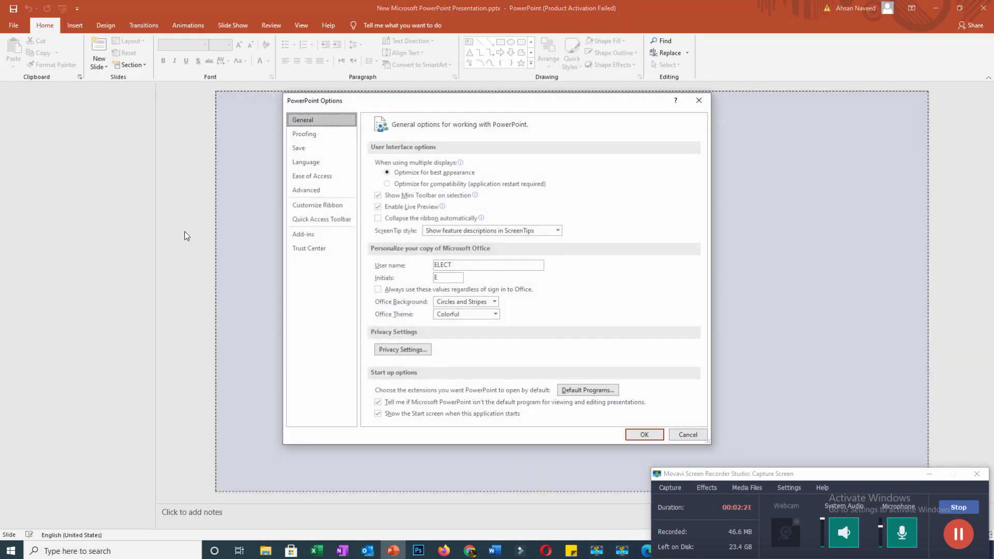
{"action": "left_click", "coordinate": [311, 165]}
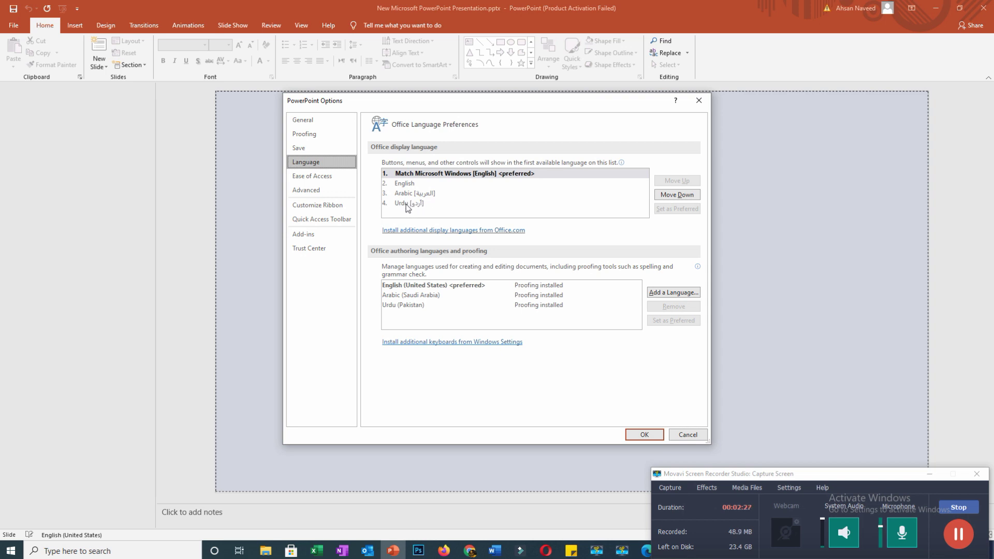
Move Urdu to the top of the display-language list and apply, acknowledging the restart notice
{"action": "left_click", "coordinate": [407, 206]}
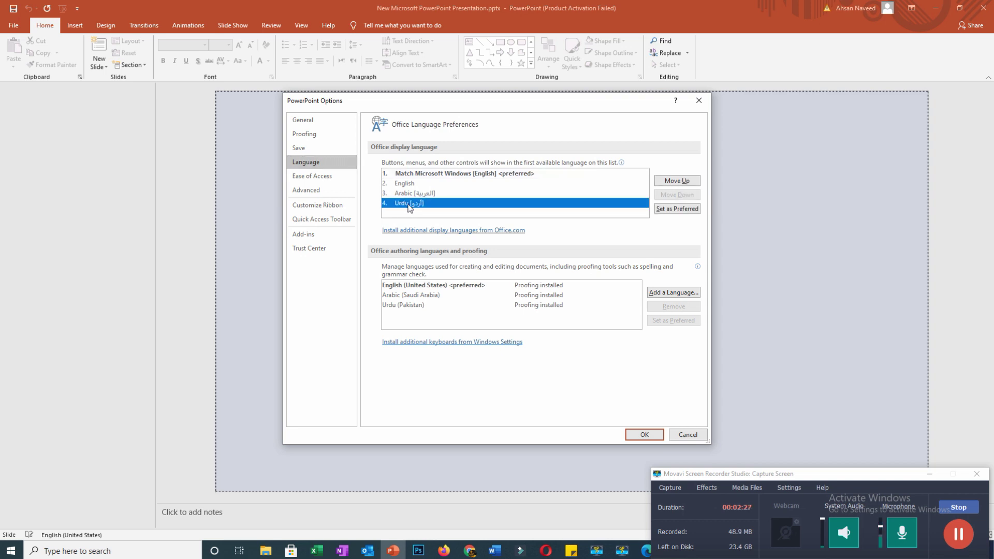
{"action": "left_click", "coordinate": [681, 185]}
{"action": "left_click", "coordinate": [681, 186]}
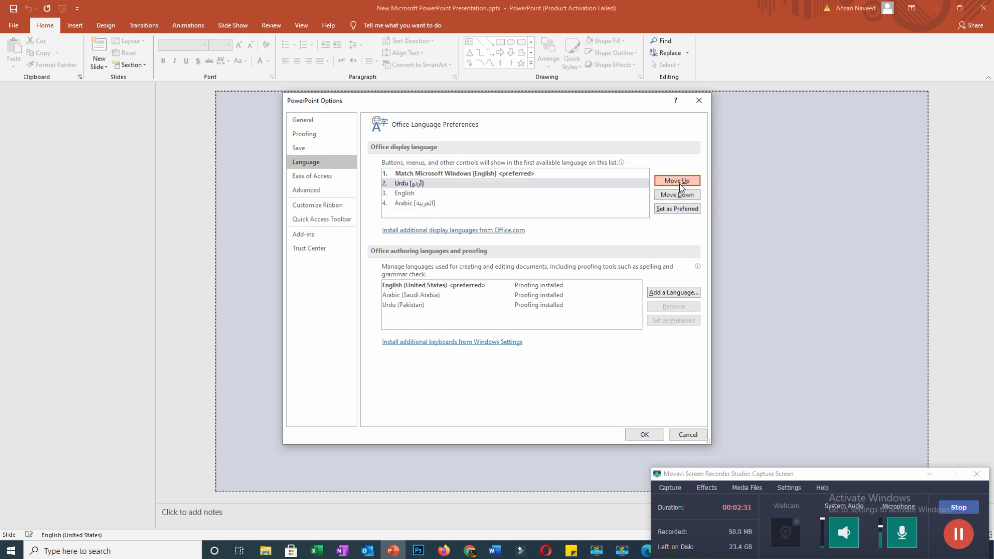
{"action": "left_click", "coordinate": [681, 185]}
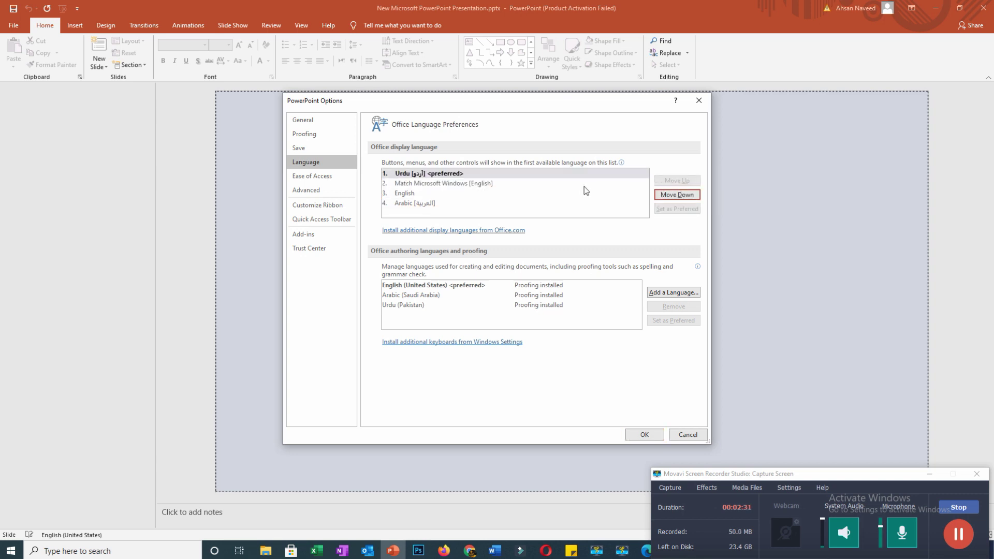
{"action": "left_click", "coordinate": [642, 434]}
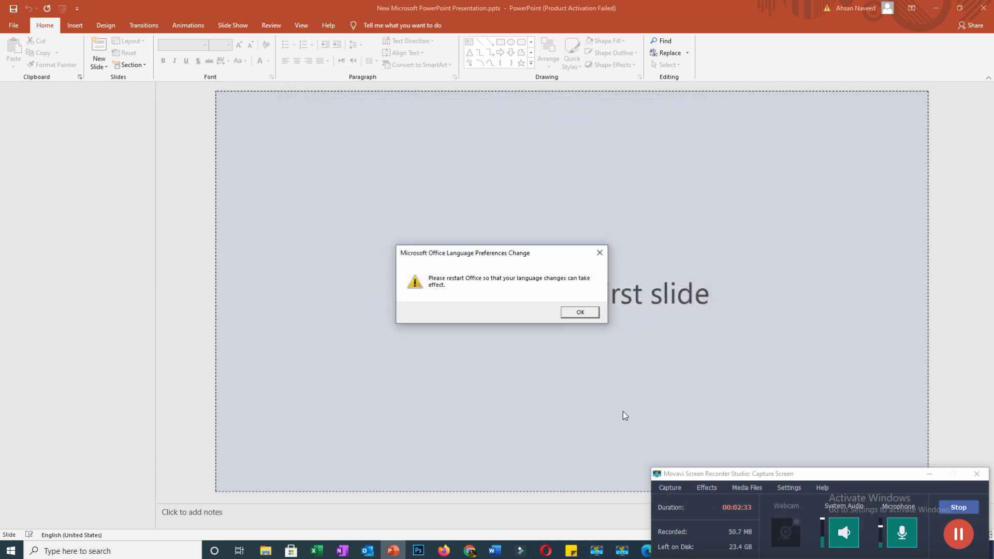
{"action": "left_click", "coordinate": [575, 310]}
Close PowerPoint, reopen the presentation in the Urdu interface, and dismiss the activation notice
{"action": "left_click", "coordinate": [983, 8]}
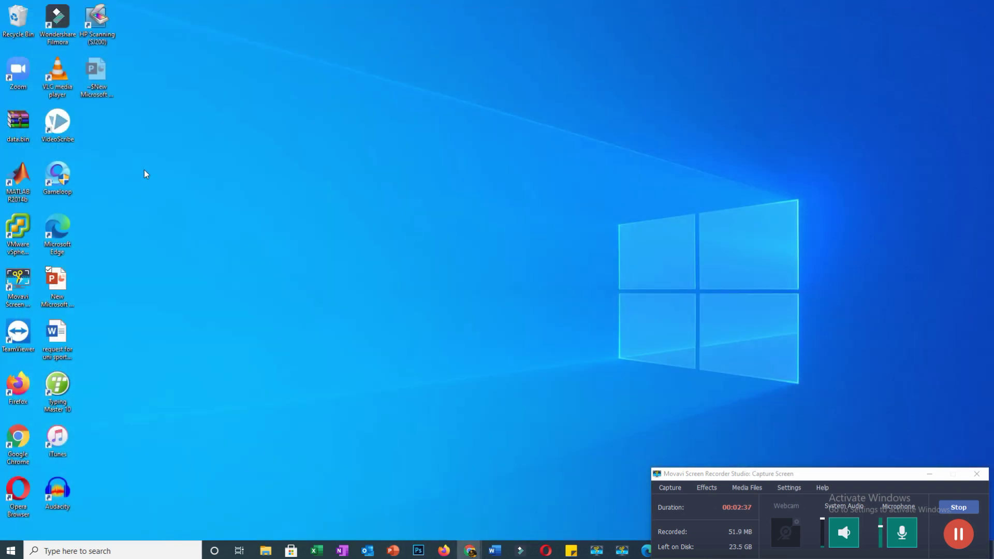
{"action": "left_click", "coordinate": [61, 282]}
{"action": "double_click", "coordinate": [61, 282]}
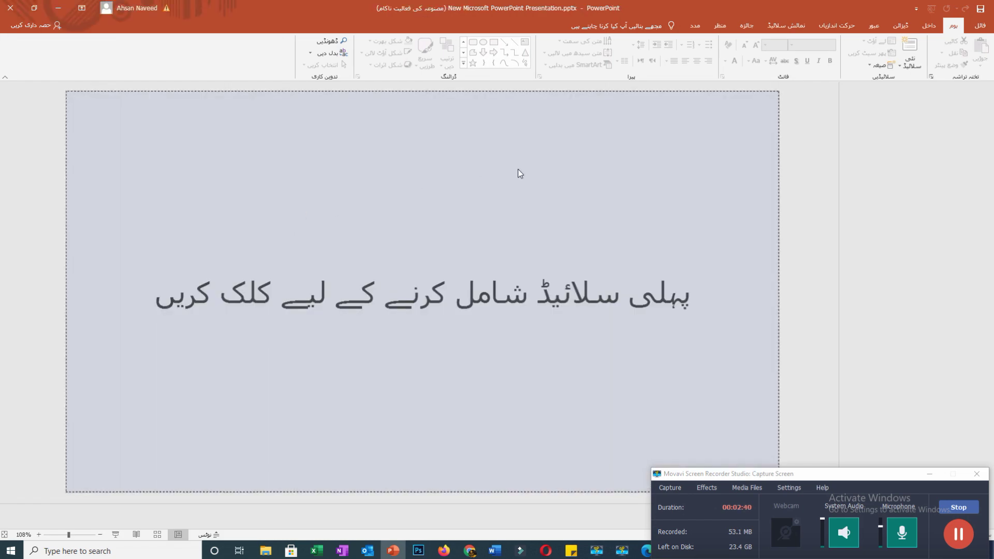
{"action": "left_click", "coordinate": [614, 371]}
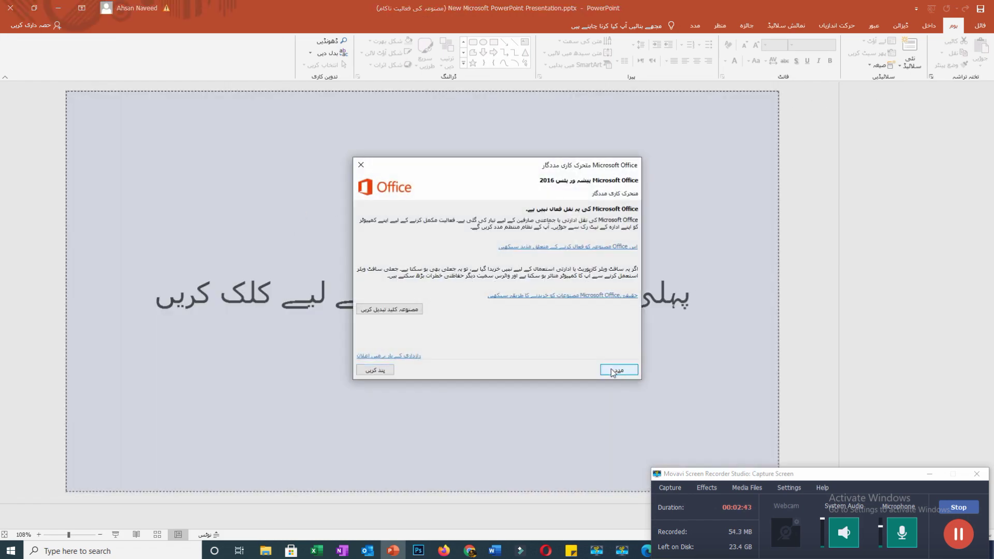
{"action": "key", "text": "alt+F4"}
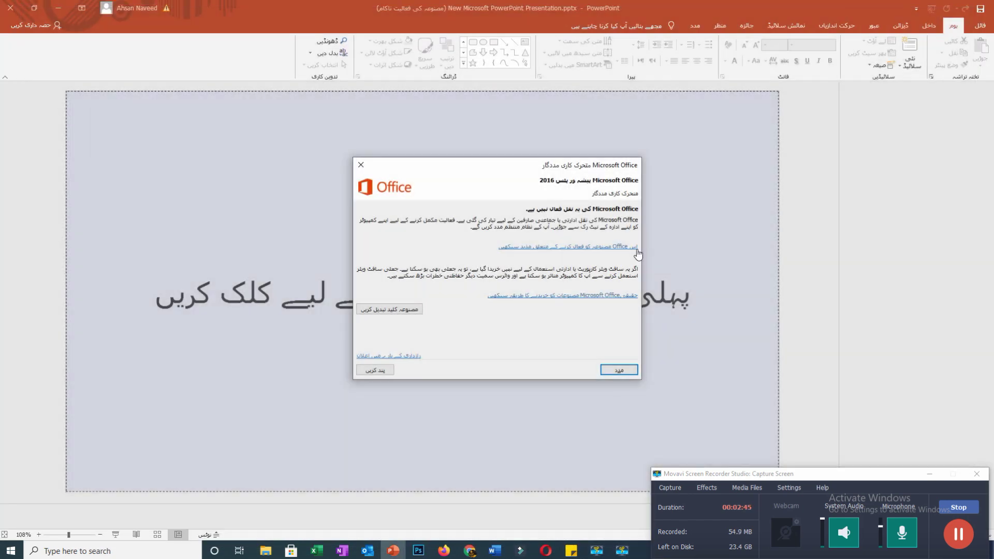
{"action": "left_click", "coordinate": [377, 372]}
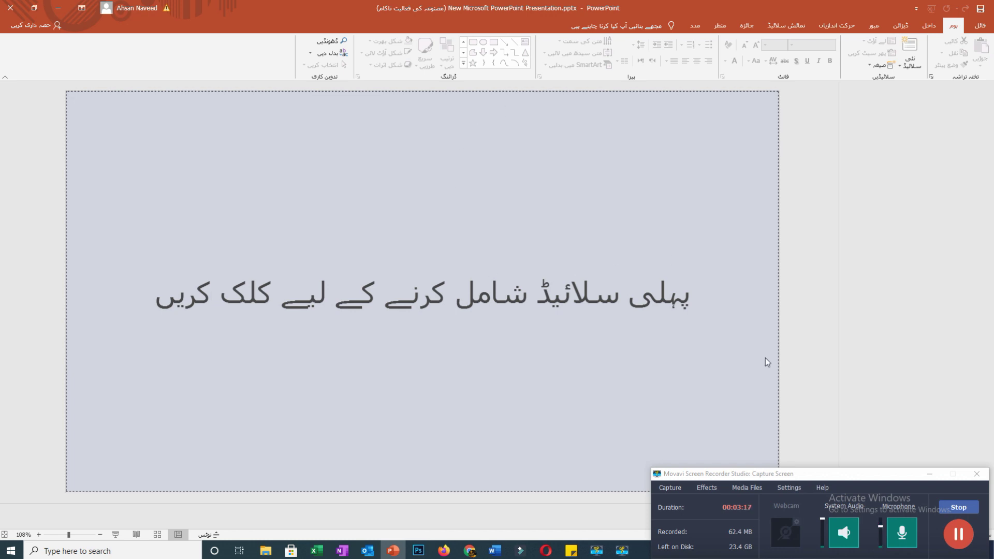
{"action": "left_click", "coordinate": [963, 508]}
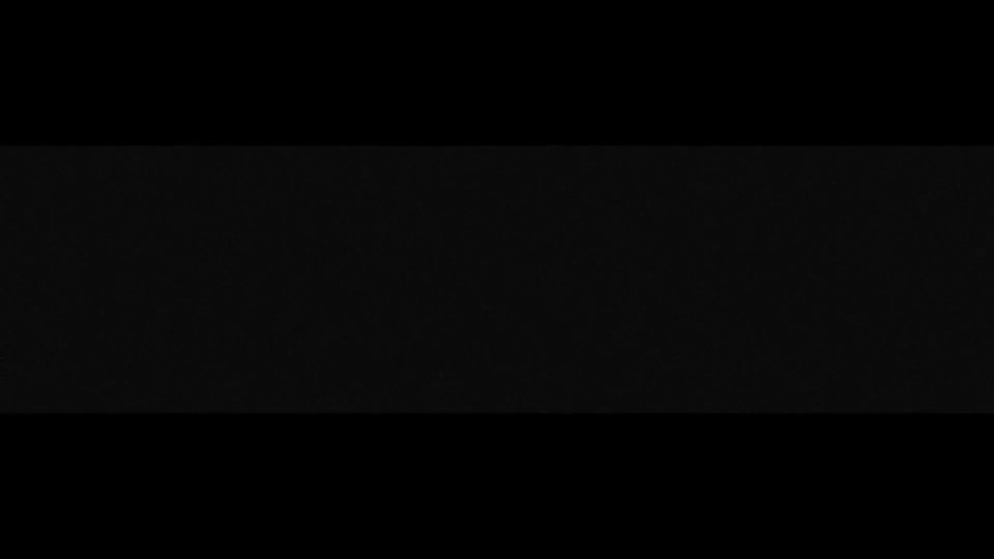